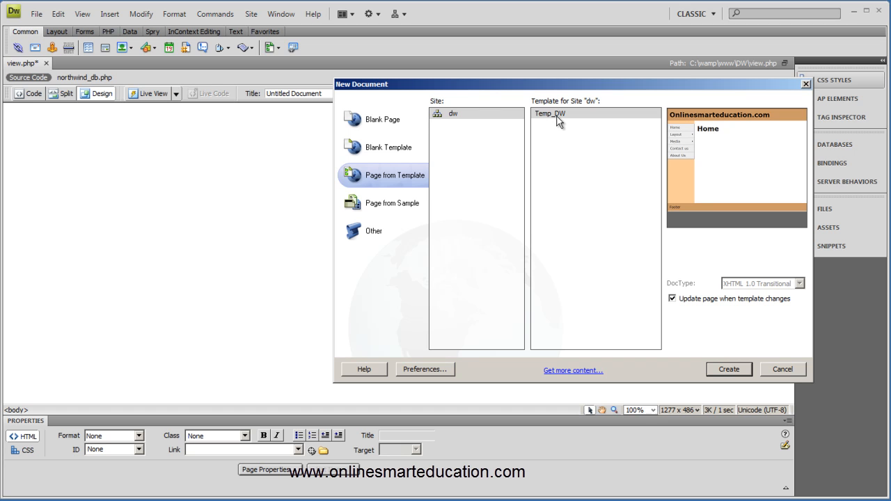
Step: Create a page from the Temp_DW template of site dw and save it in the DW folder as northwind_view.php
left_click(731, 370)
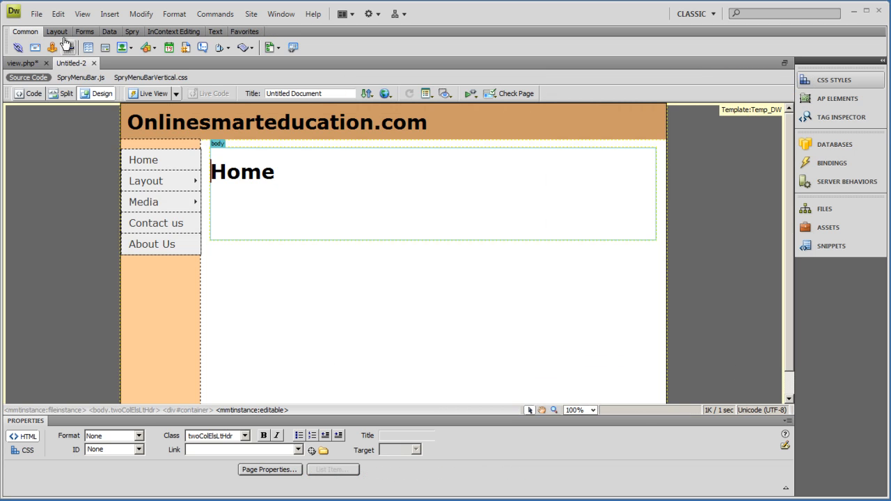
left_click(37, 15)
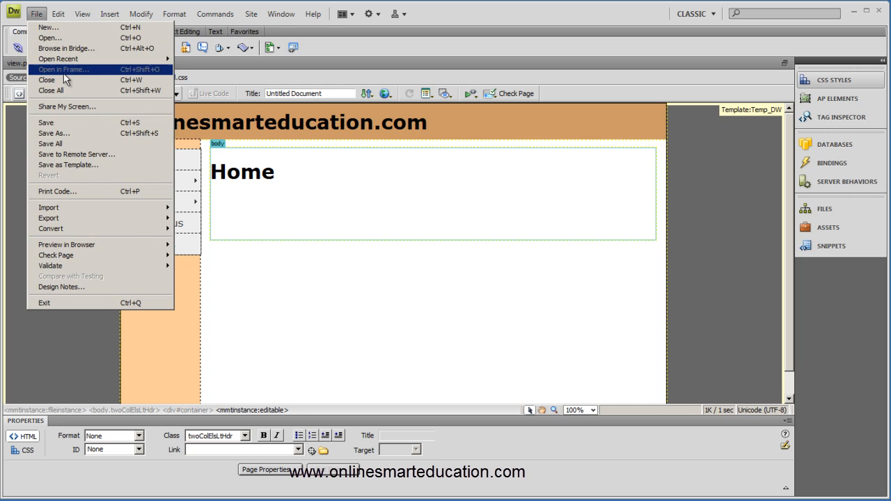
left_click(64, 123)
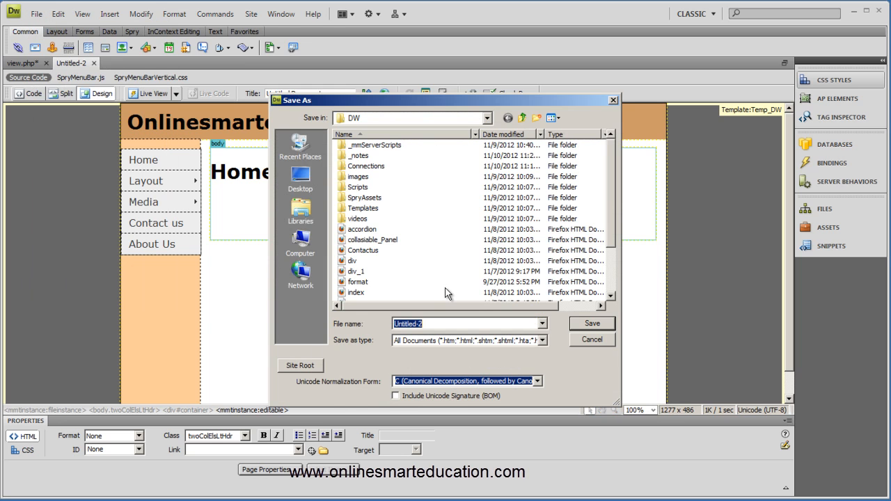
type("northwind_v")
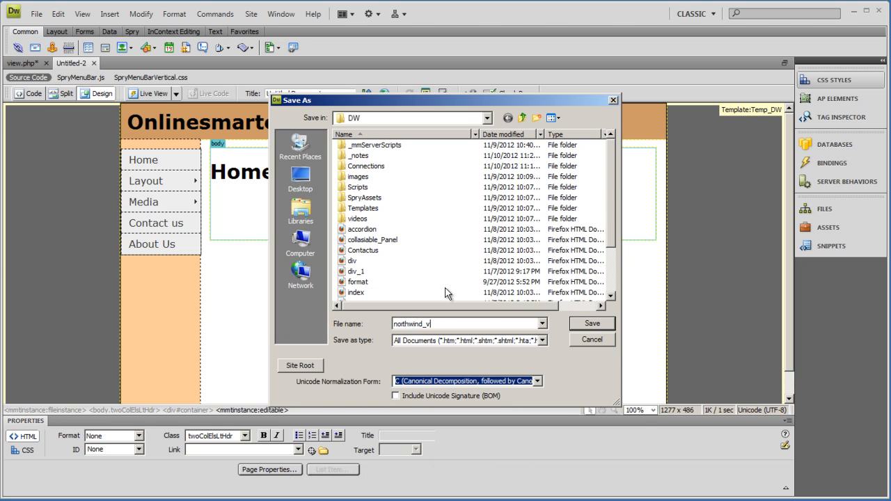
type("iew.php")
left_click(603, 326)
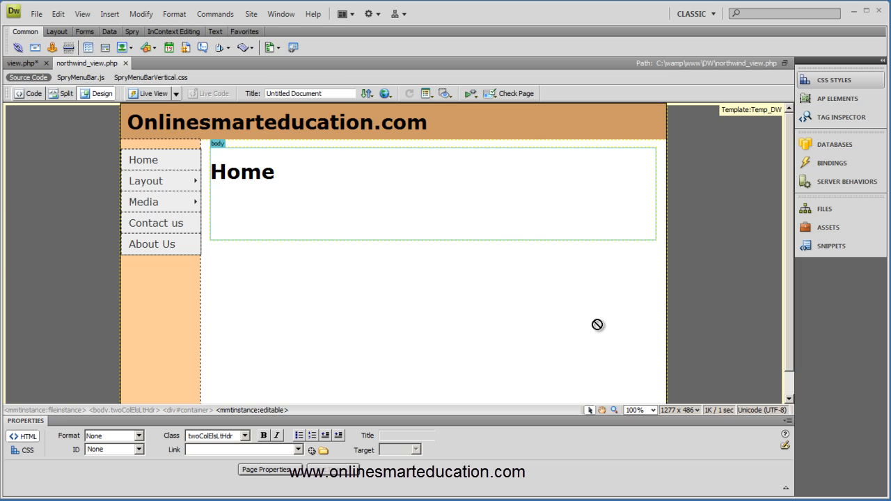
Step: Replace the "Home" heading with "Customer Information" and add empty paragraphs below it in the editable body region
left_click(283, 206)
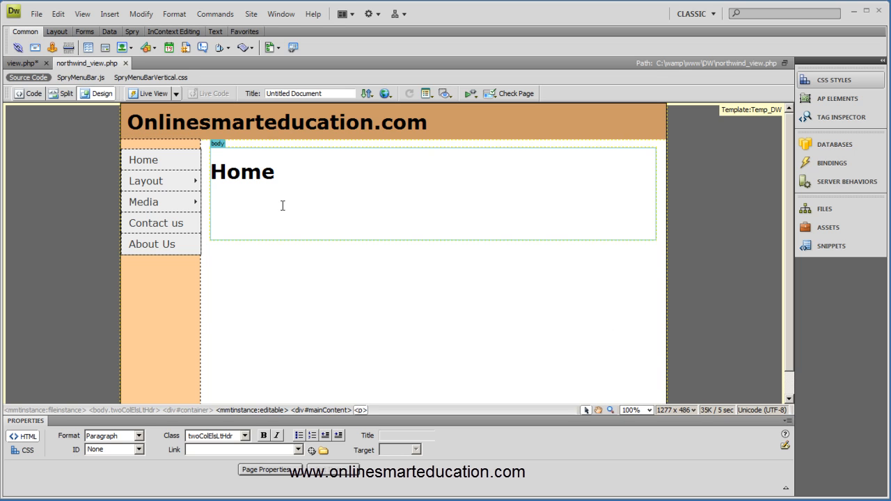
left_click_drag(278, 173, 210, 172)
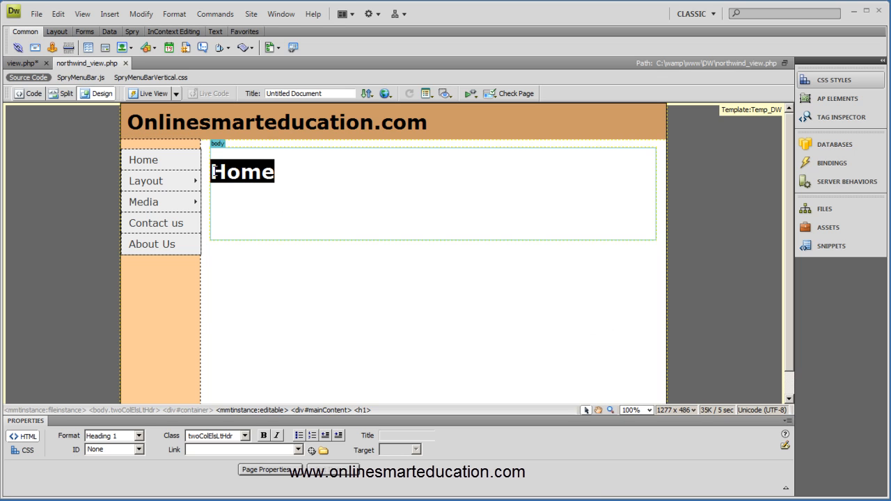
type("View")
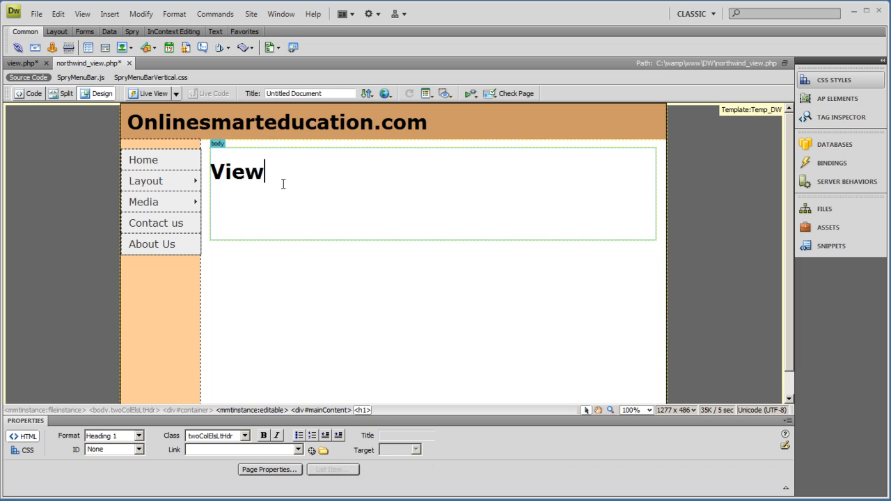
key("Return")
key("Return")
left_click_drag(273, 174, 210, 173)
type("Customer Informationm")
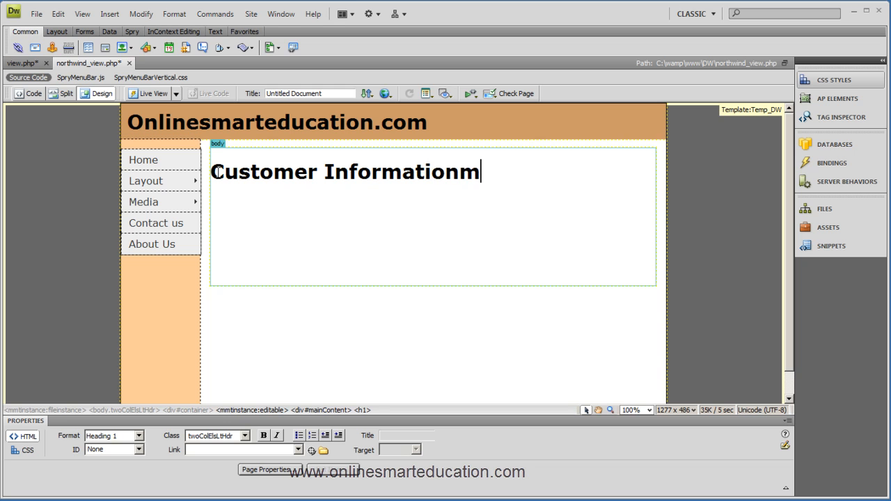
key("BackSpace")
key("Return")
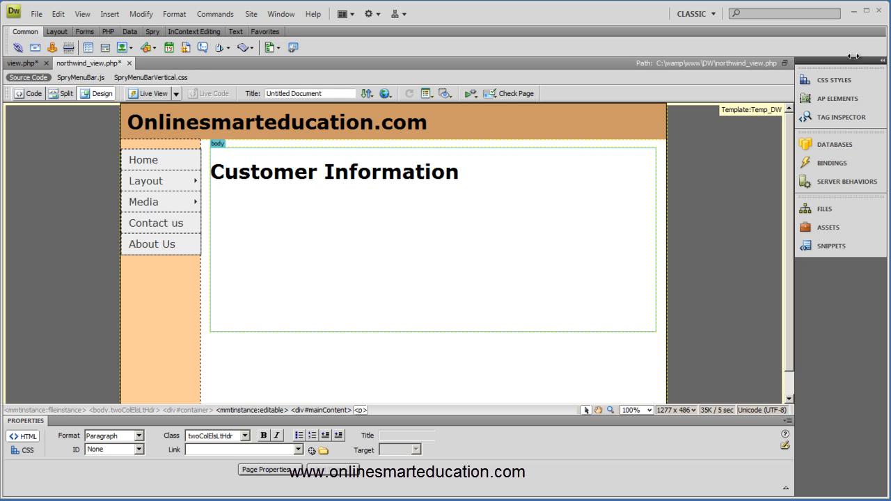
Step: Add a recordset customer_tb from the northwind_db customers table with CompanyName, ContactName, ContactTitle and Country, sorted ascending by CompanyName
left_click(881, 60)
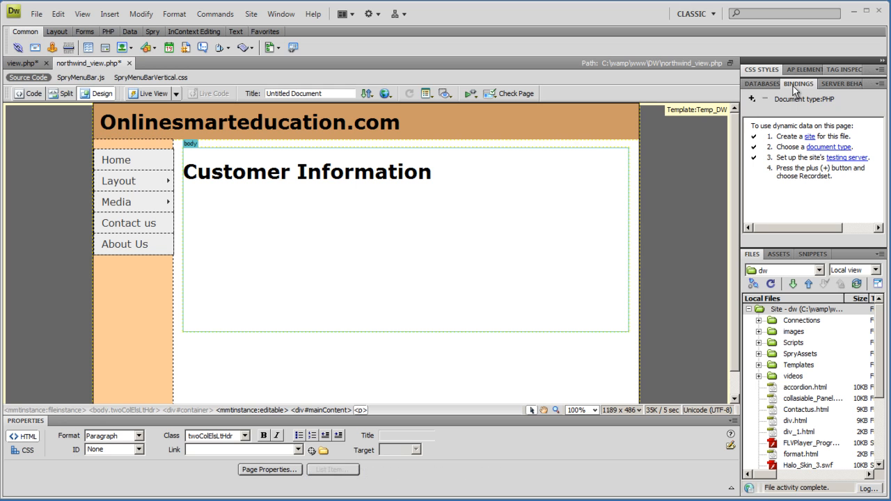
left_click(752, 98)
left_click(759, 110)
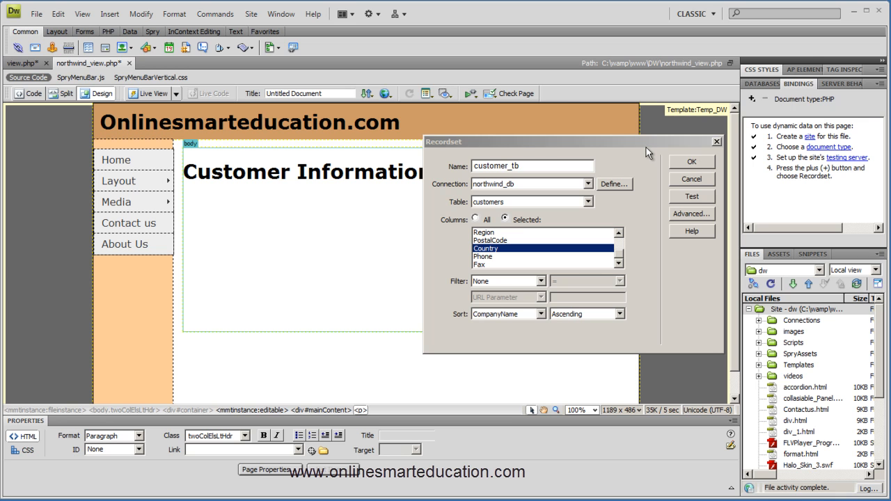
left_click(690, 163)
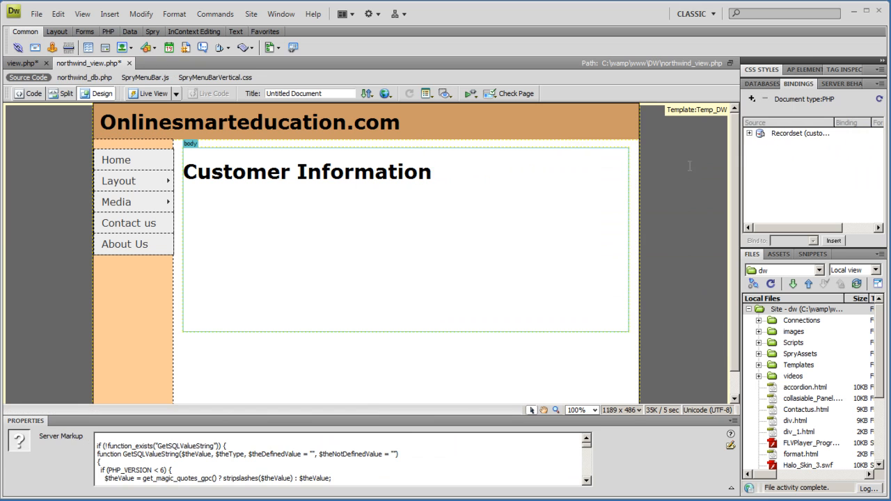
Step: Insert the recordset's CompanyName and ContactName fields on one line below the heading, separated by a hyphen
left_click(749, 133)
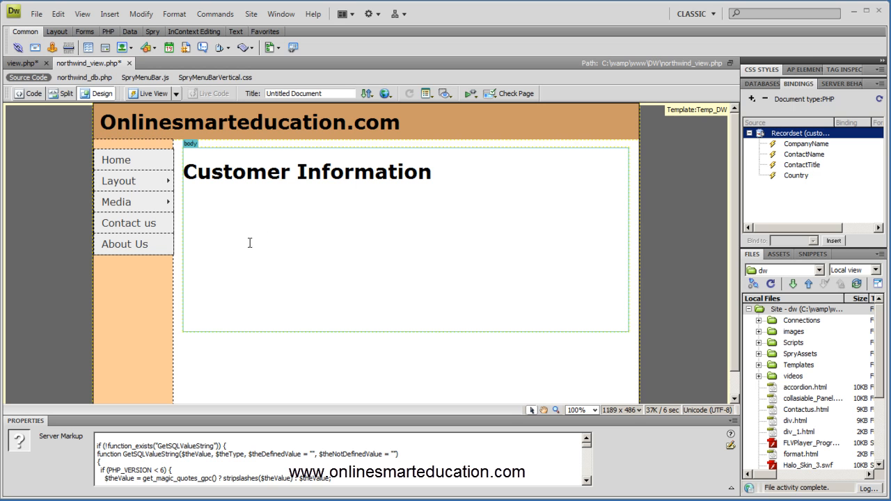
left_click(806, 144)
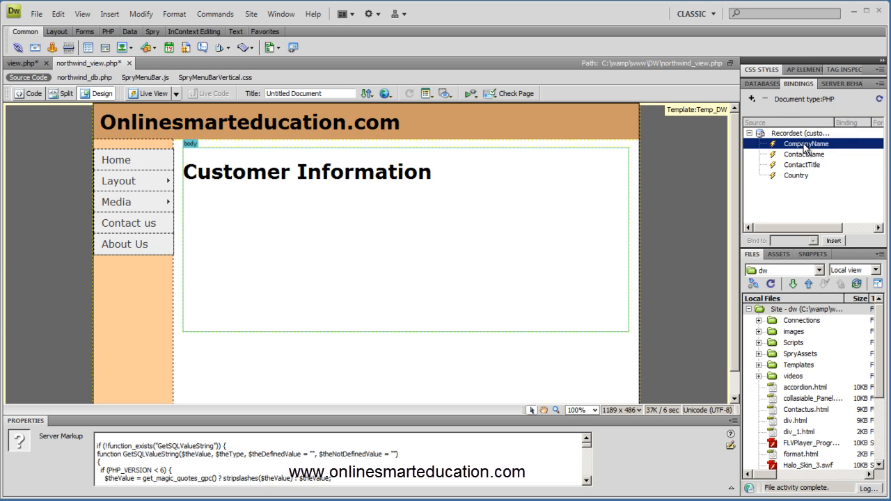
left_click_drag(792, 148, 203, 229)
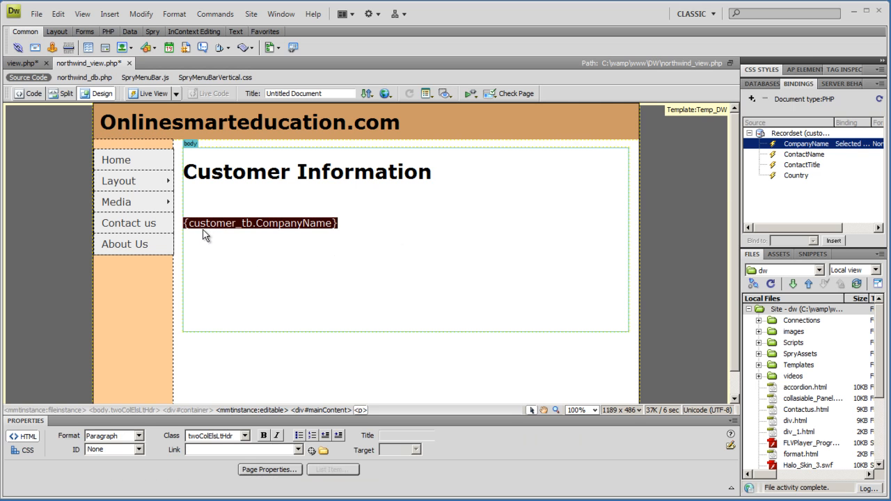
left_click(351, 225)
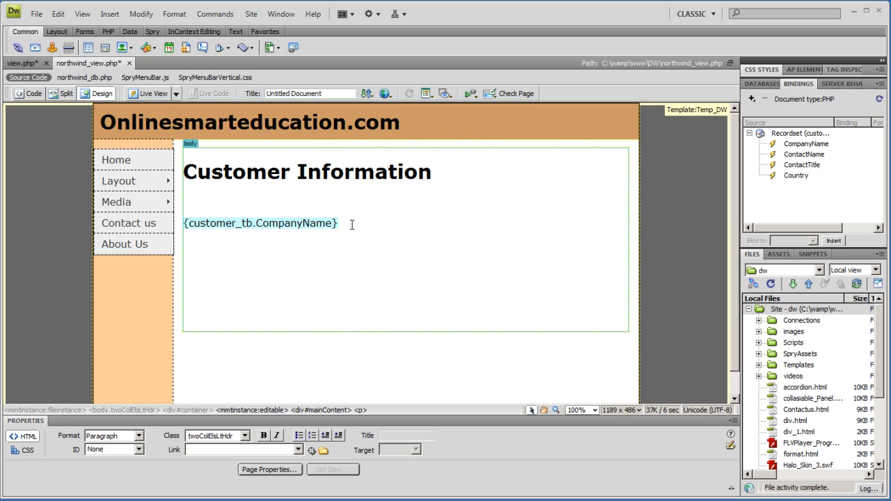
type("-")
left_click(795, 157)
left_click_drag(795, 157, 367, 229)
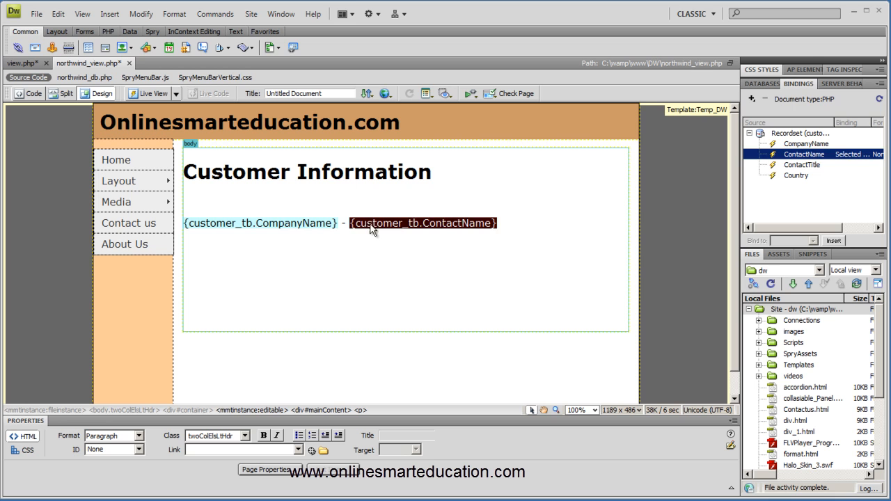
Step: Append a hyphen and the recordset's Country field after the ContactName placeholder
left_click(500, 225)
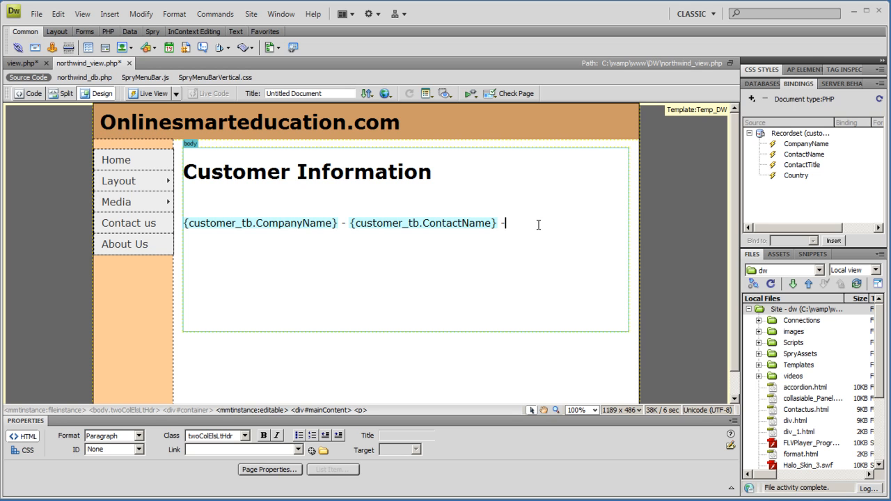
left_click(797, 175)
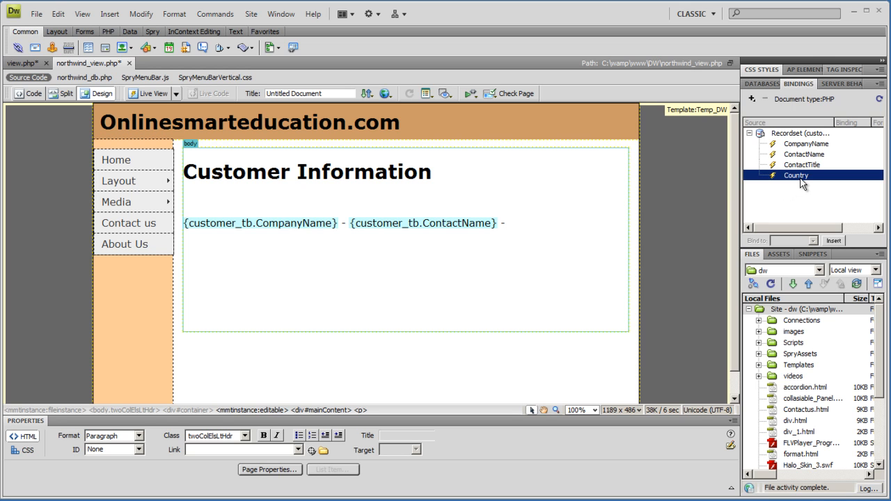
left_click_drag(798, 177, 540, 230)
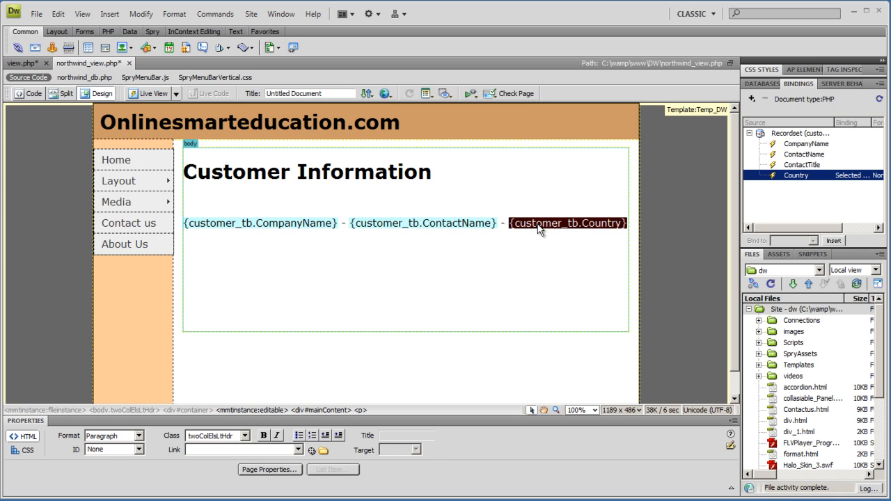
Step: Set the page title to "Northwind Customer page" and save the page
left_click(36, 15)
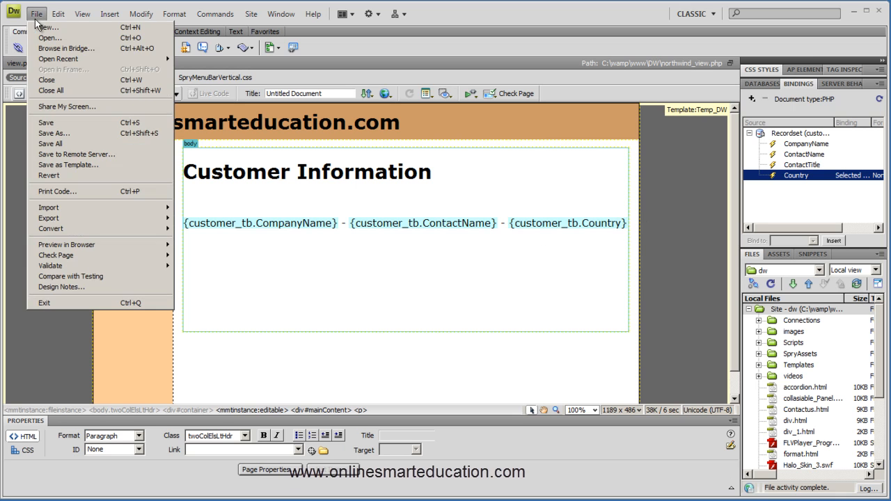
left_click(49, 123)
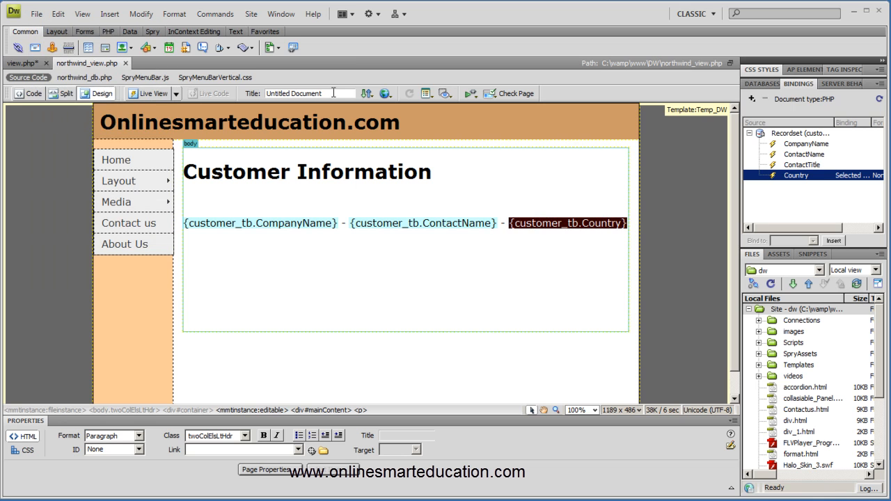
left_click_drag(334, 92, 252, 93)
type("Northwind Customer page")
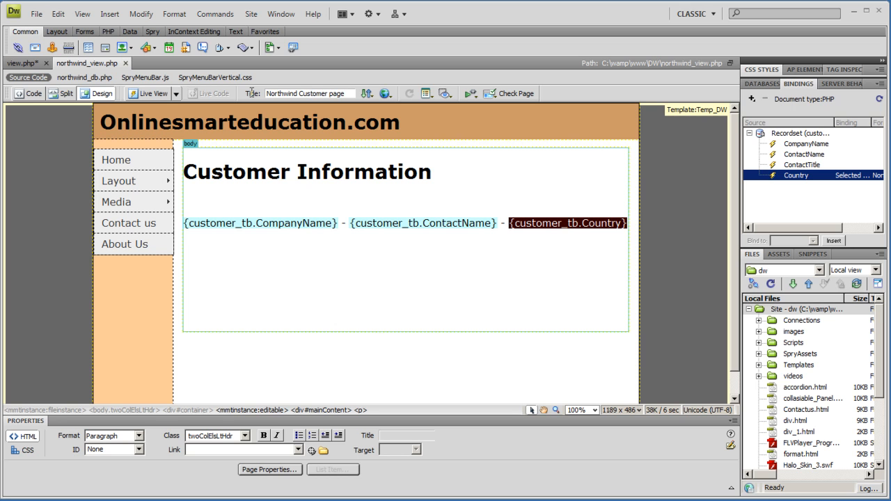
left_click(36, 14)
left_click(61, 123)
Step: Preview the page in Firefox, updating the testing server copy and uploading the dependent files
left_click(385, 94)
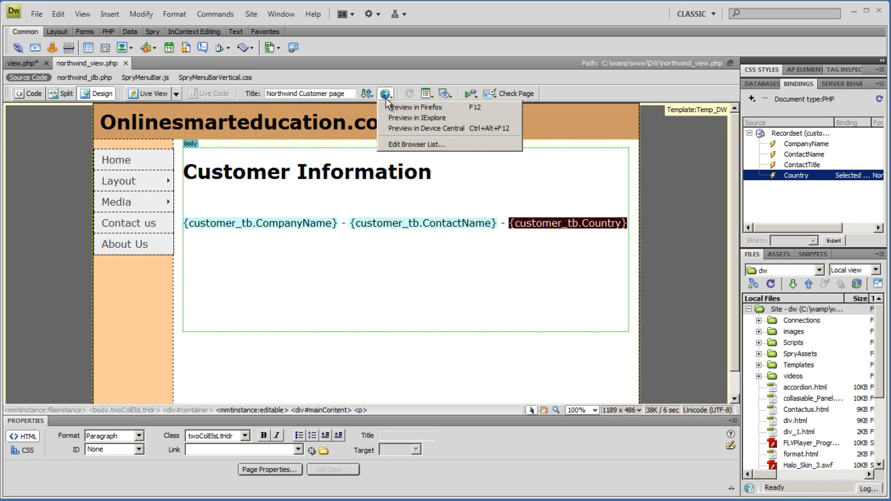
left_click(392, 109)
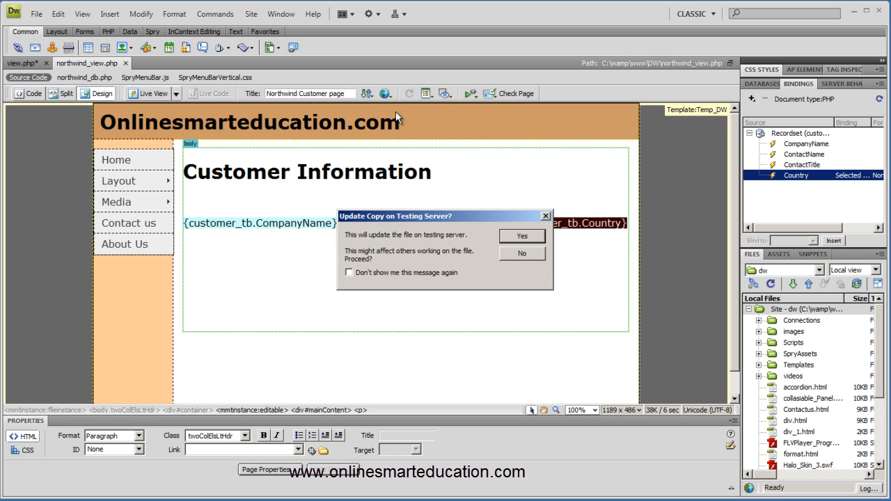
left_click(517, 237)
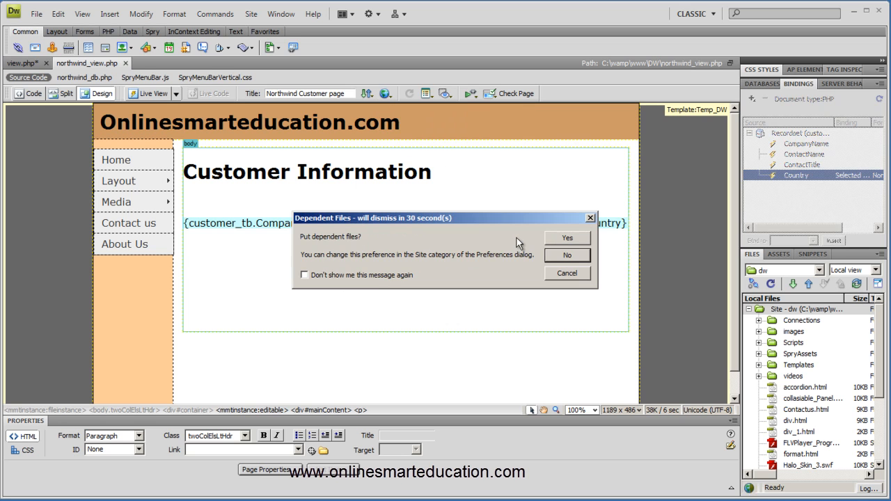
left_click(561, 240)
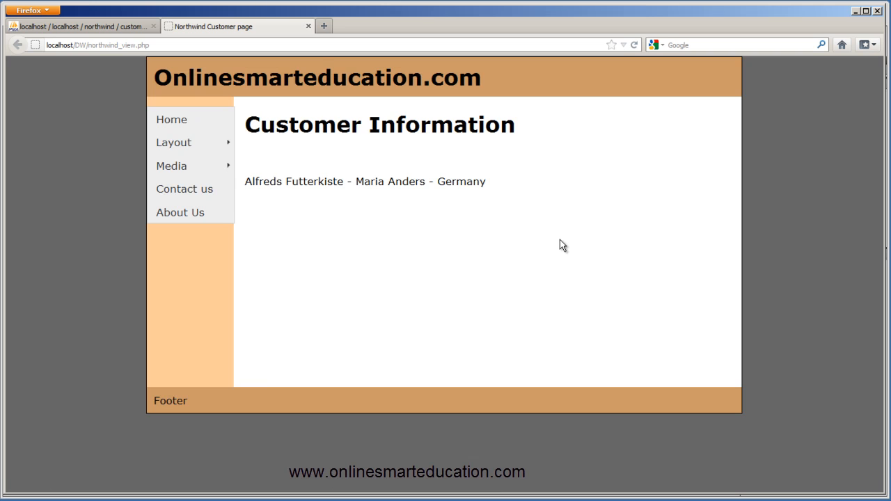
Step: Compare the customer record on the previewed page with the first row of the customers table in phpMyAdmin, and return to the preview
left_click_drag(245, 181, 486, 182)
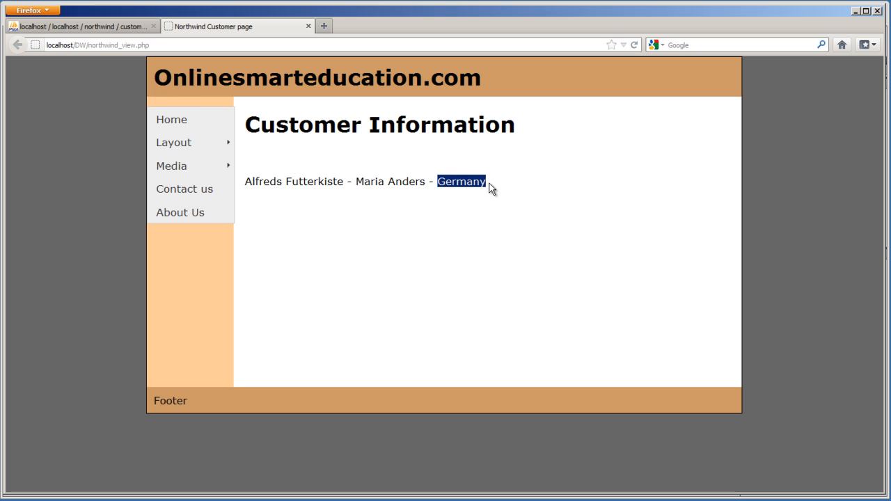
left_click_drag(246, 183, 493, 190)
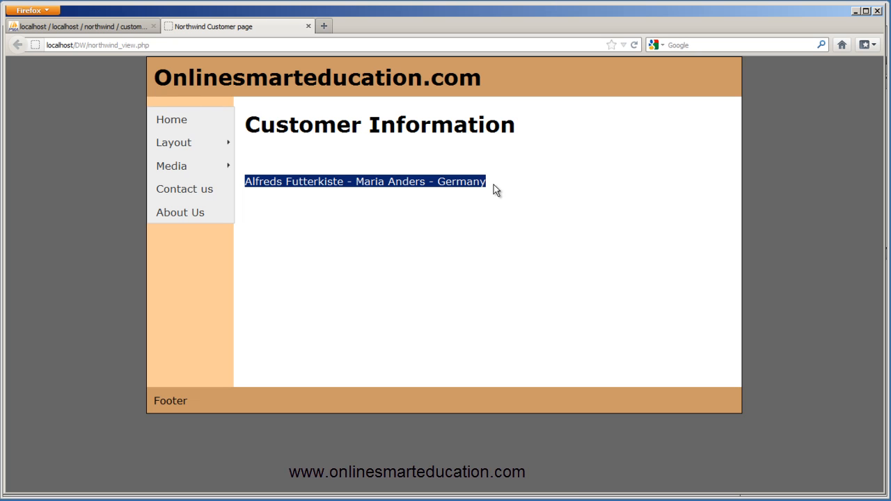
left_click(494, 185)
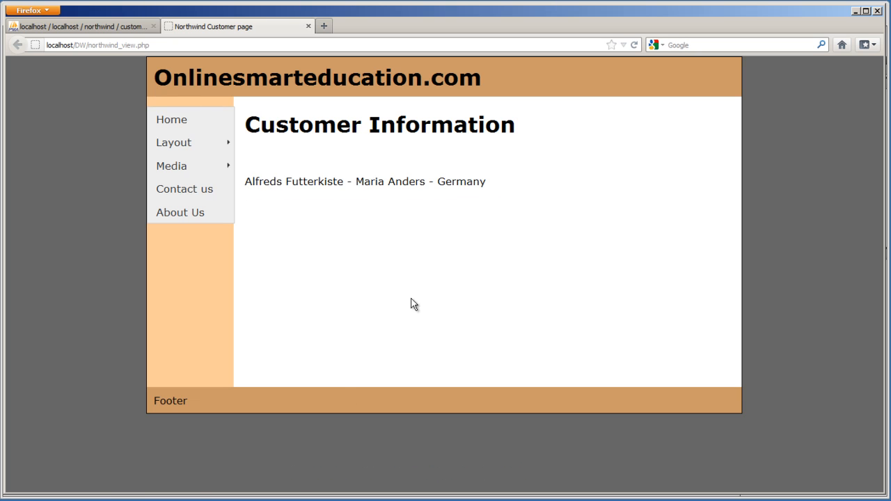
left_click(115, 26)
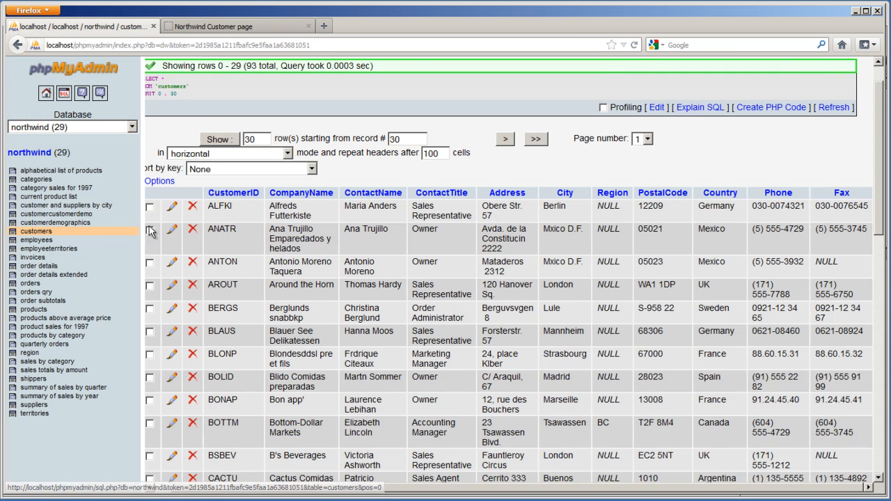
left_click_drag(739, 210, 213, 209)
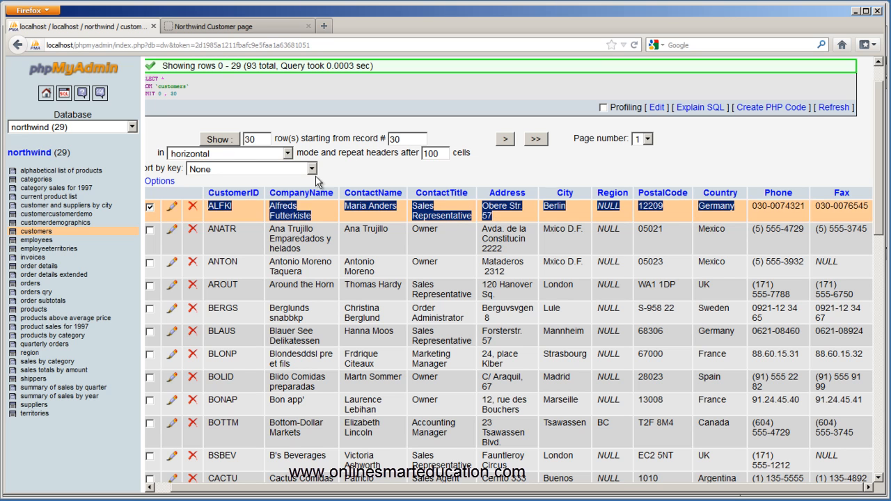
left_click(856, 12)
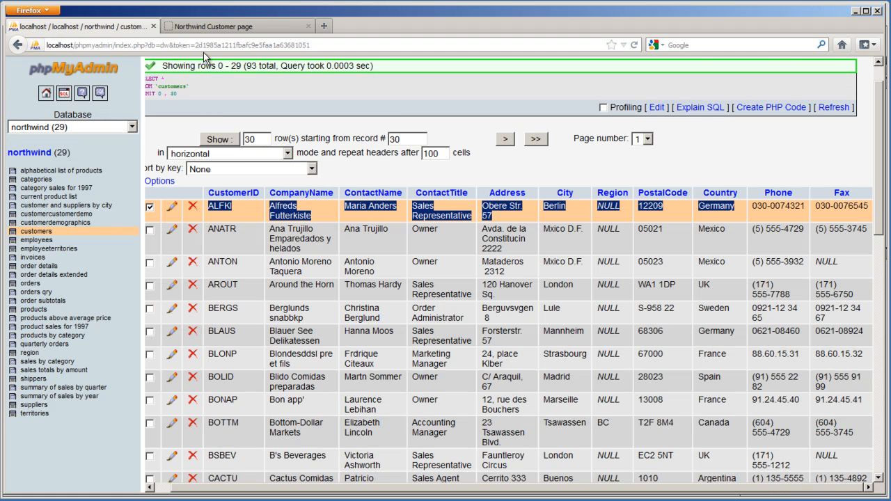
left_click(213, 26)
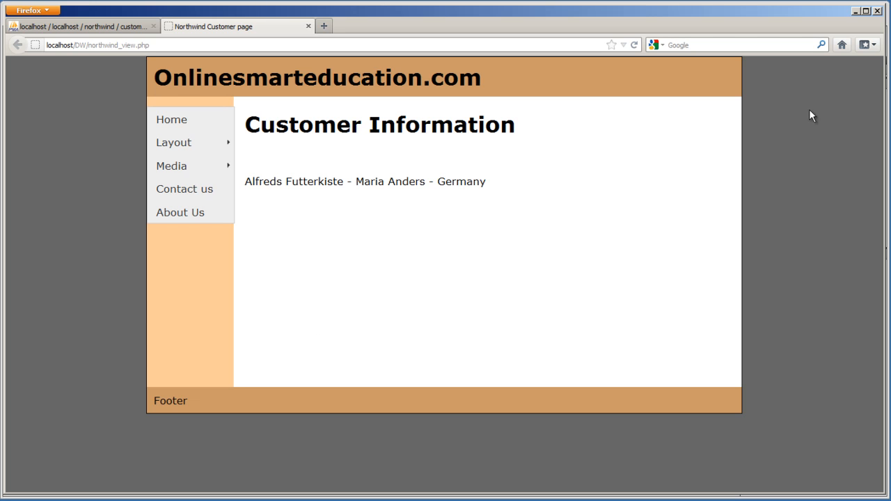
Step: Switch back to Dreamweaver and apply a Repeat Region to the whole CompanyName - ContactName - Country line, using the customer_tb recordset and showing all records
left_click(856, 11)
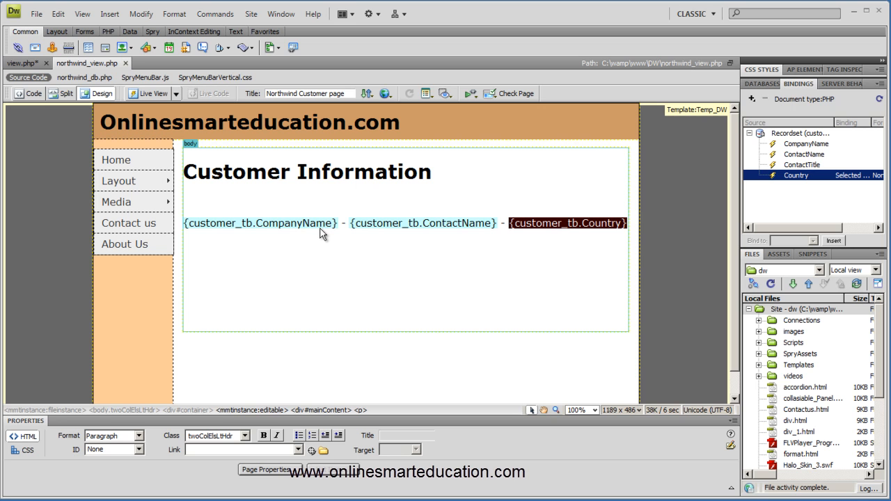
left_click(439, 230)
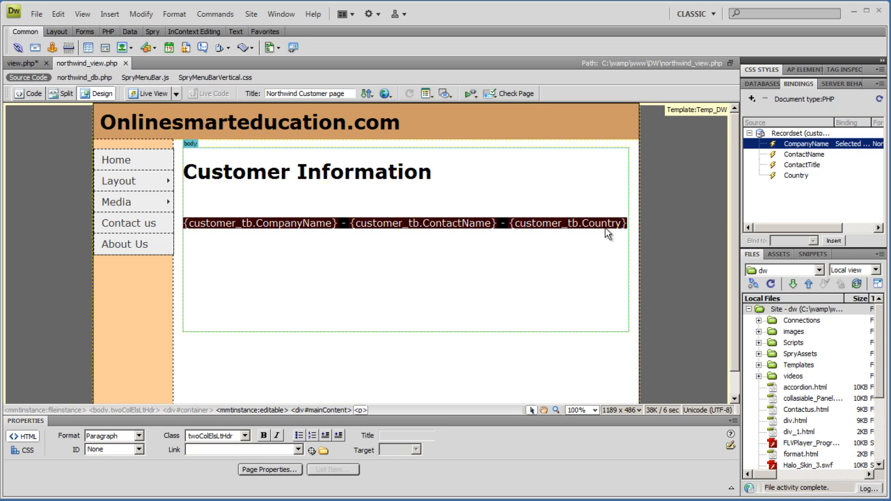
left_click(832, 85)
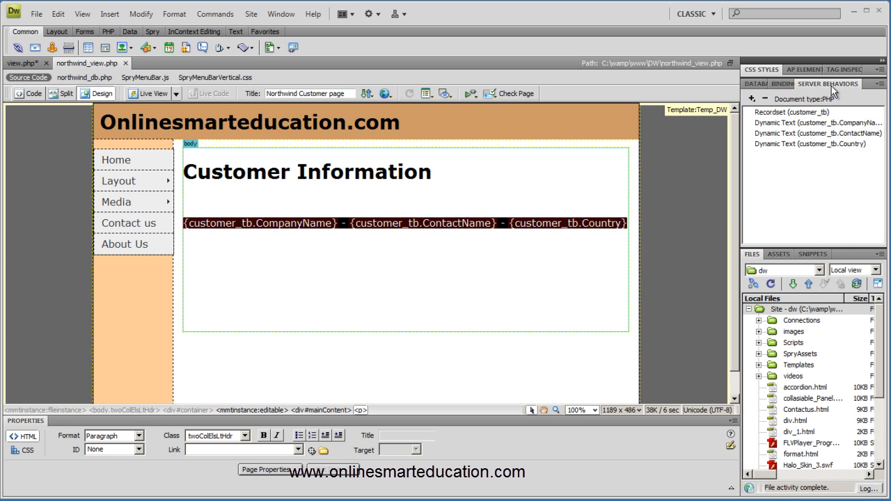
left_click(752, 100)
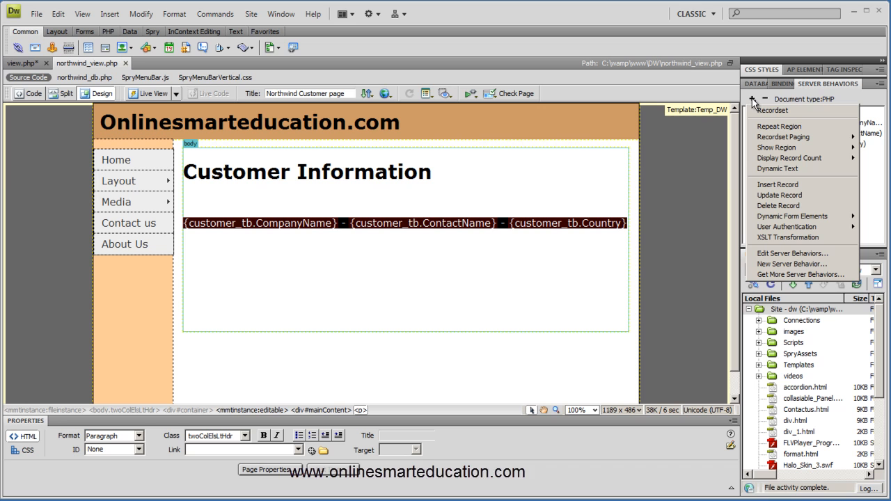
left_click(778, 127)
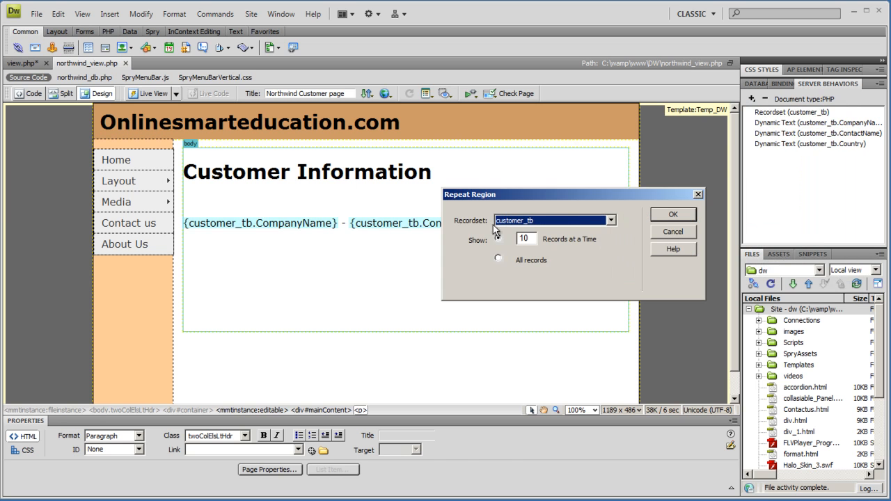
left_click(594, 221)
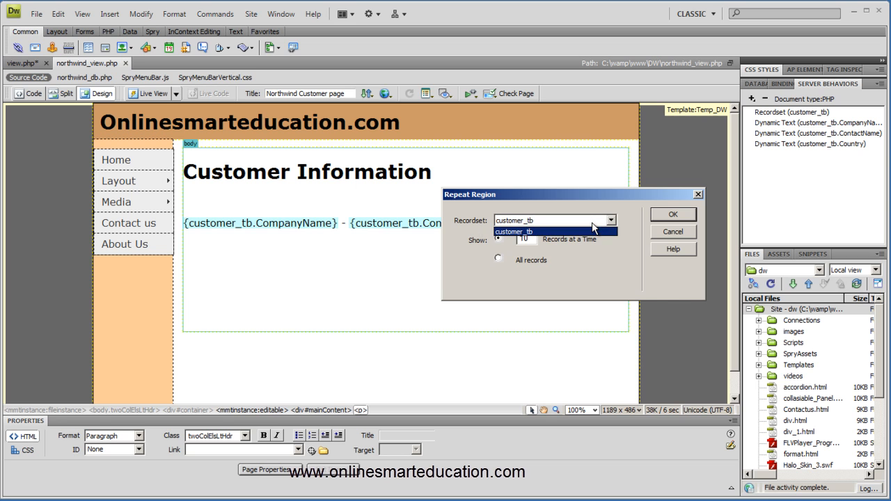
left_click(582, 231)
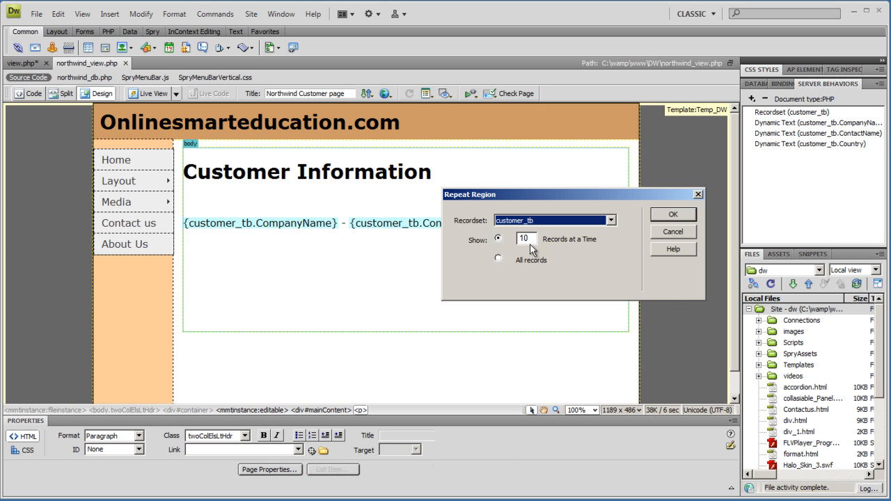
left_click(498, 259)
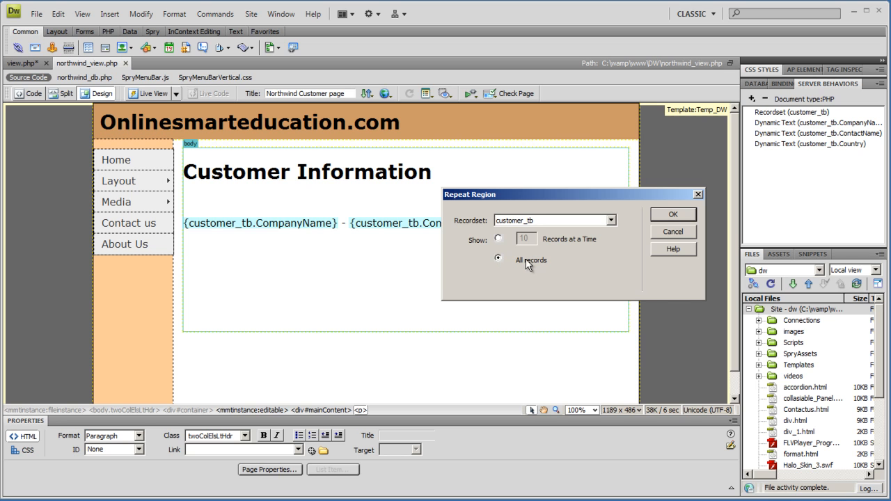
left_click(499, 238)
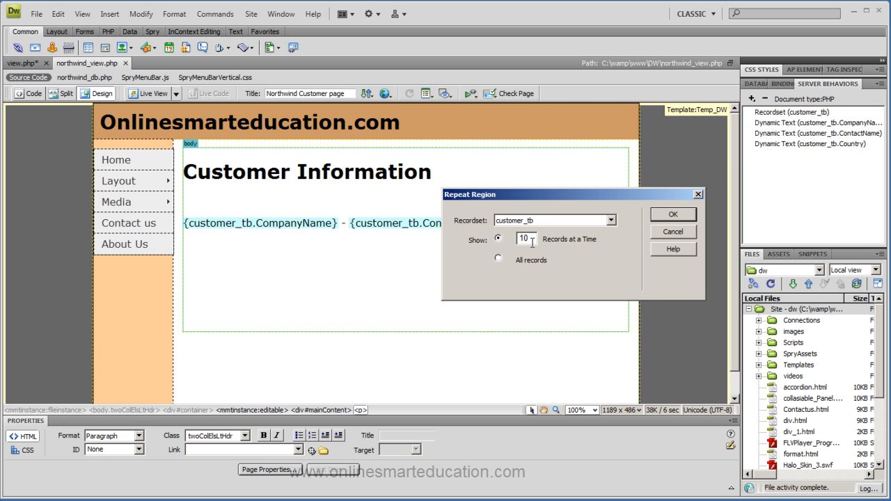
left_click(498, 260)
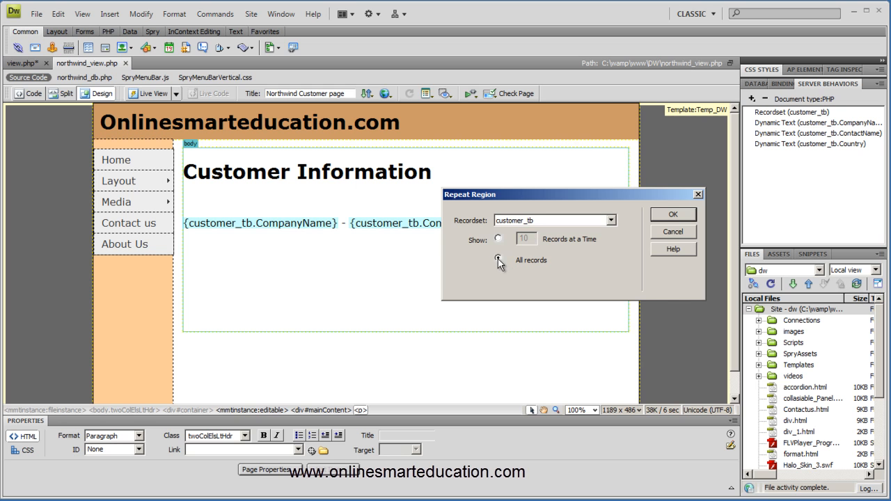
left_click(667, 214)
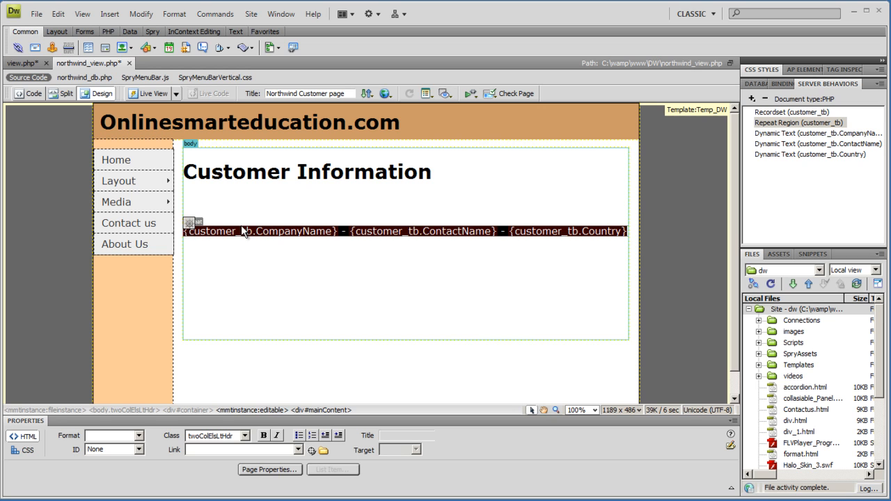
Step: Save the page and preview it in Firefox, putting the dependent files, to review the repeated customer list
left_click(36, 14)
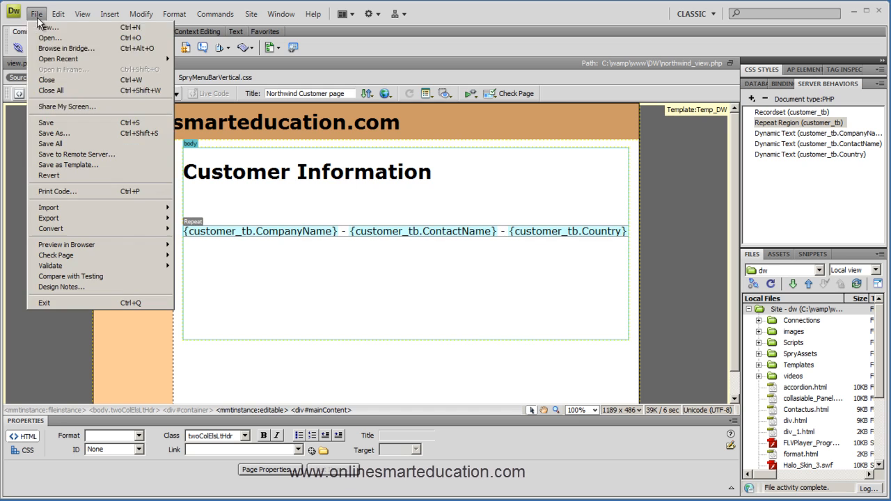
left_click(58, 123)
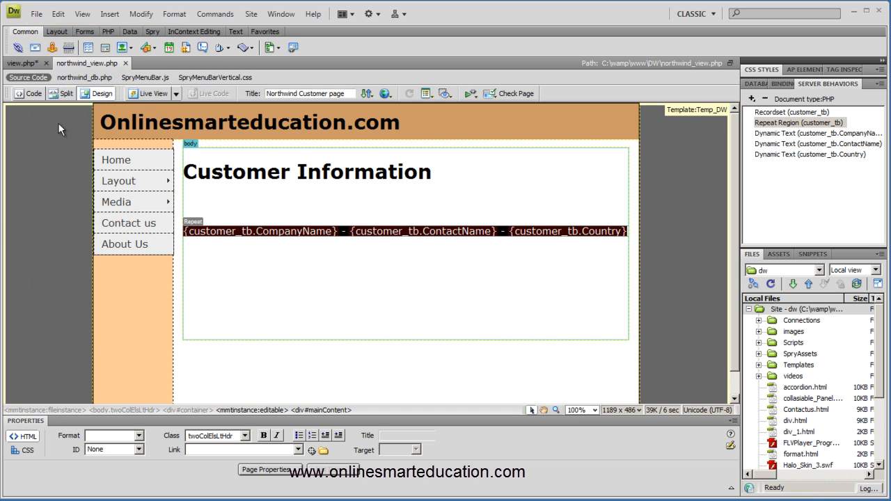
left_click(384, 94)
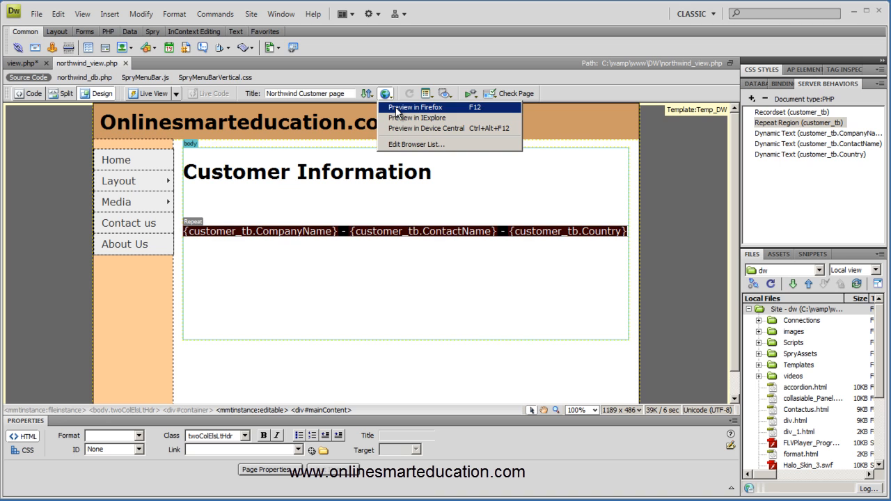
left_click(398, 109)
left_click(517, 237)
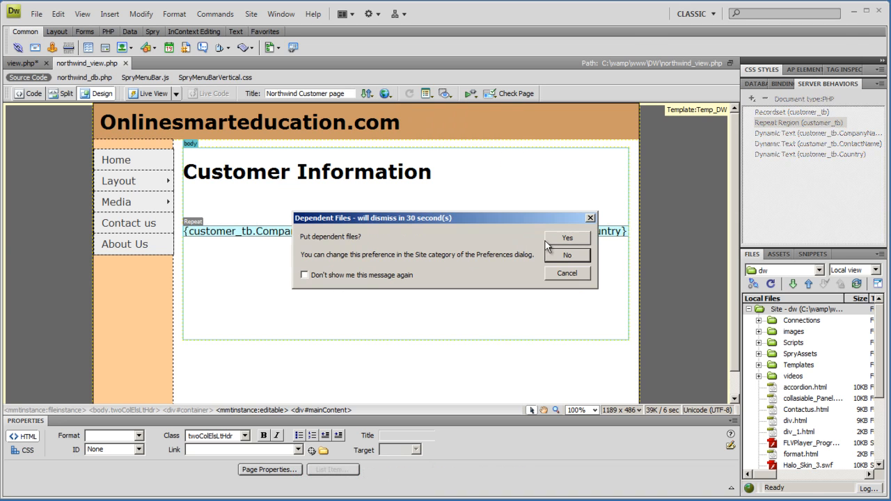
left_click(547, 240)
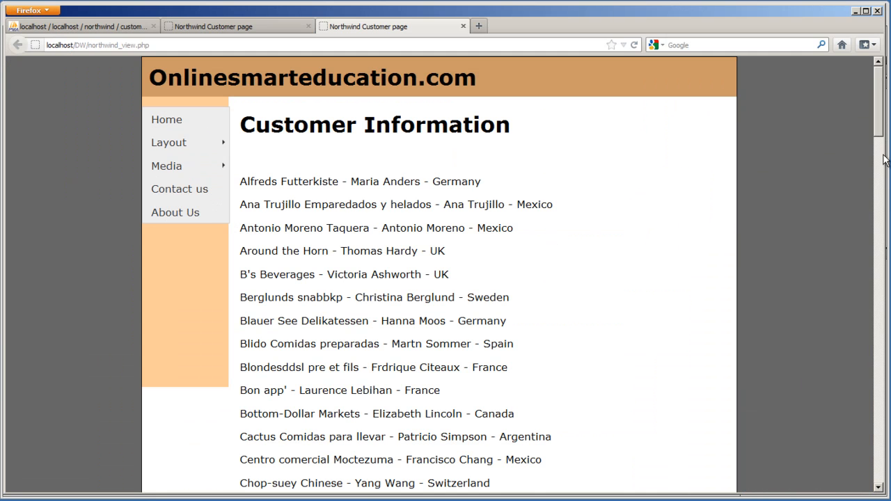
mouse_move(880, 132)
left_mouse_down()
mouse_move(888, 316)
mouse_move(871, 463)
mouse_move(882, 331)
mouse_move(874, 122)
left_mouse_up()
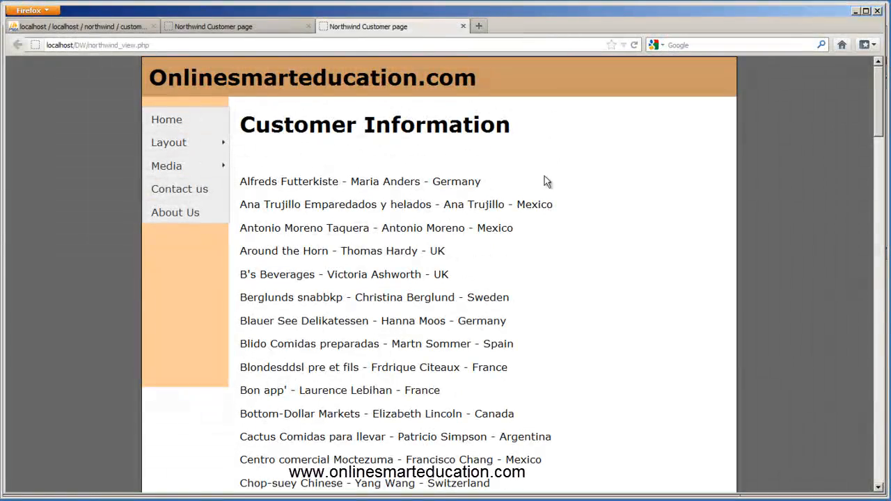